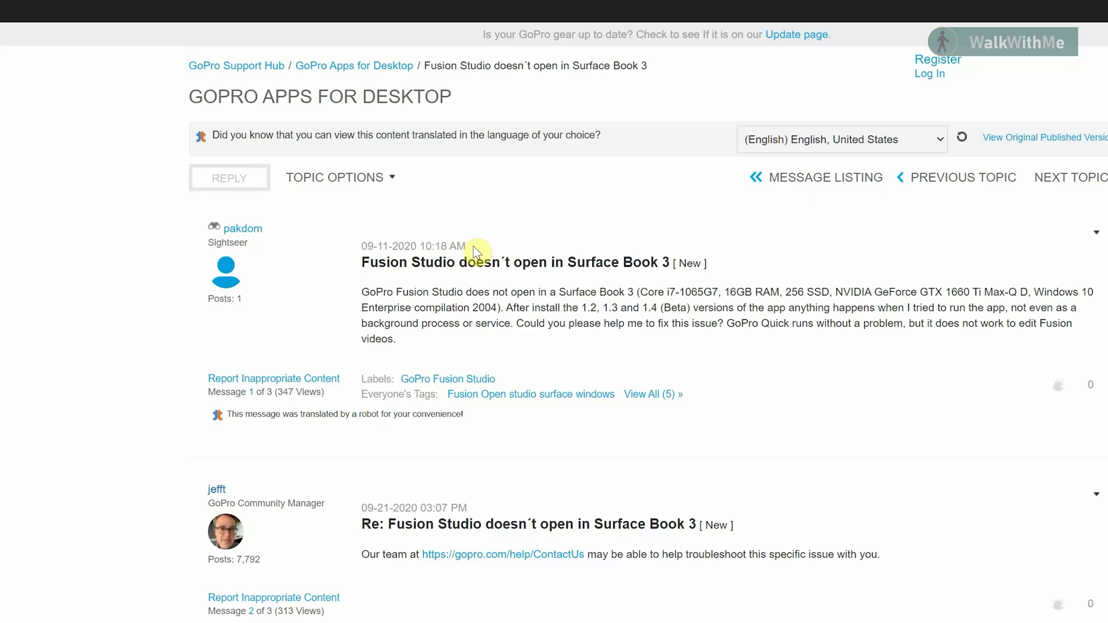
# Highlight the post date in the GoPro Community thread about Fusion Studio not opening
pyautogui.moveTo(317, 249); pyautogui.dragTo(457, 254)
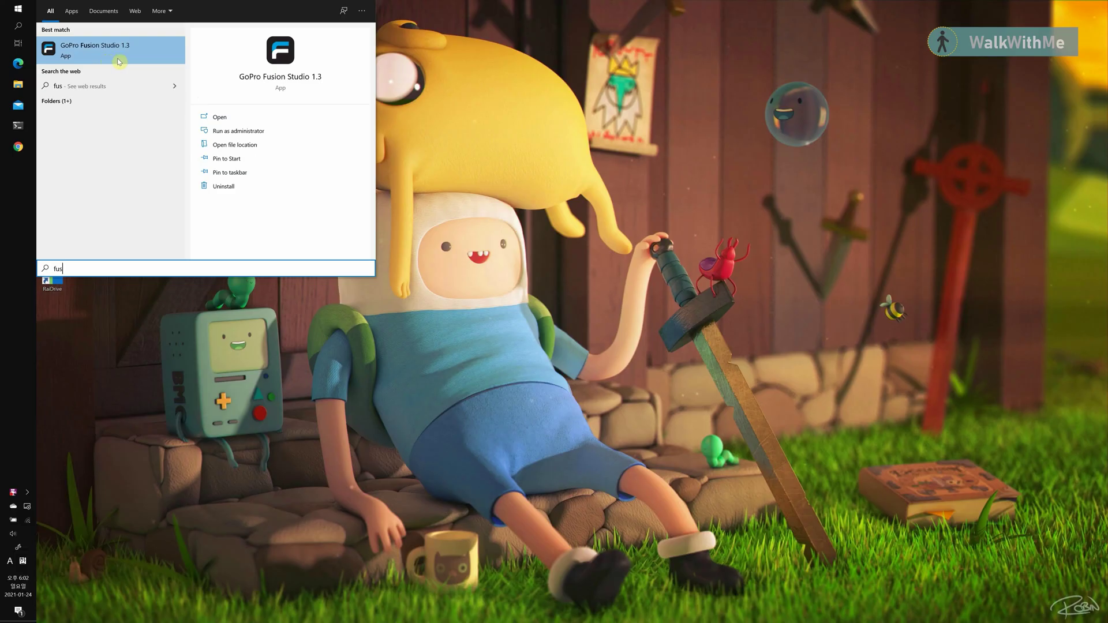
# Launch the GoPro Fusion Studio 1.3 best match from the 'fus' search results
pyautogui.click(119, 61)
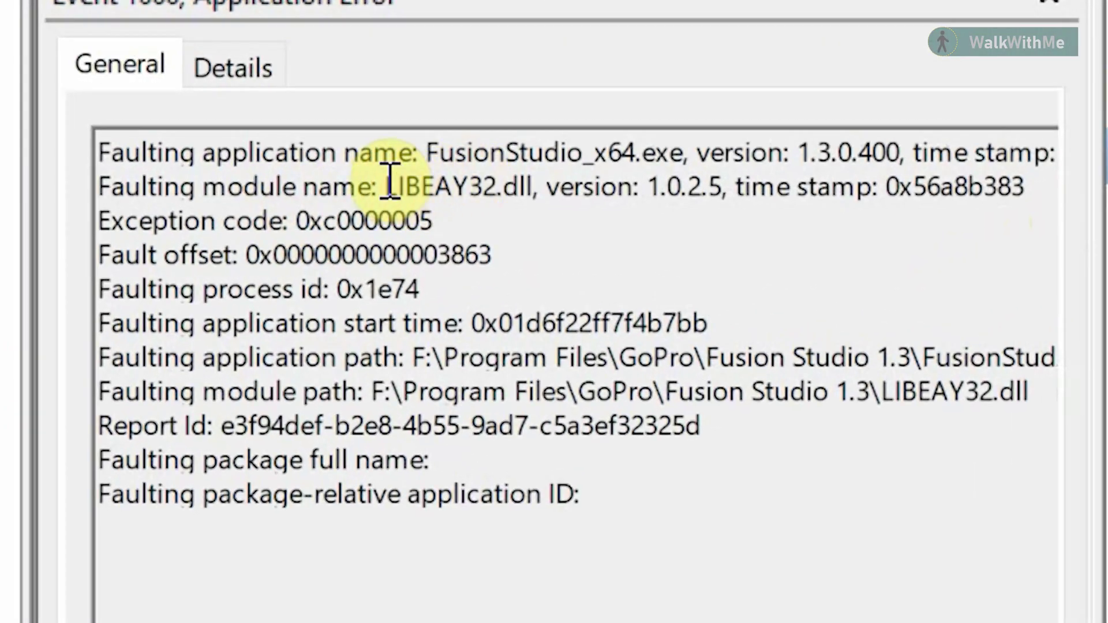
# Select the faulting module name LIBEAY32.dll and its Fusion Studio 1.3 folder path
pyautogui.moveTo(381, 186); pyautogui.dragTo(508, 191)
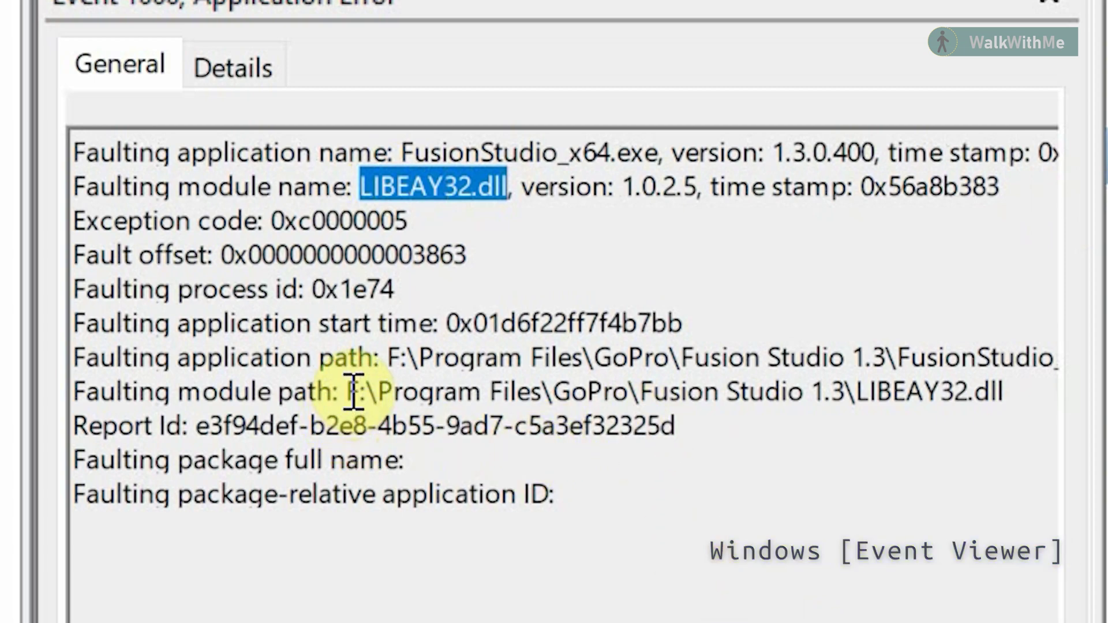
pyautogui.moveTo(1003, 391); pyautogui.dragTo(408, 398)
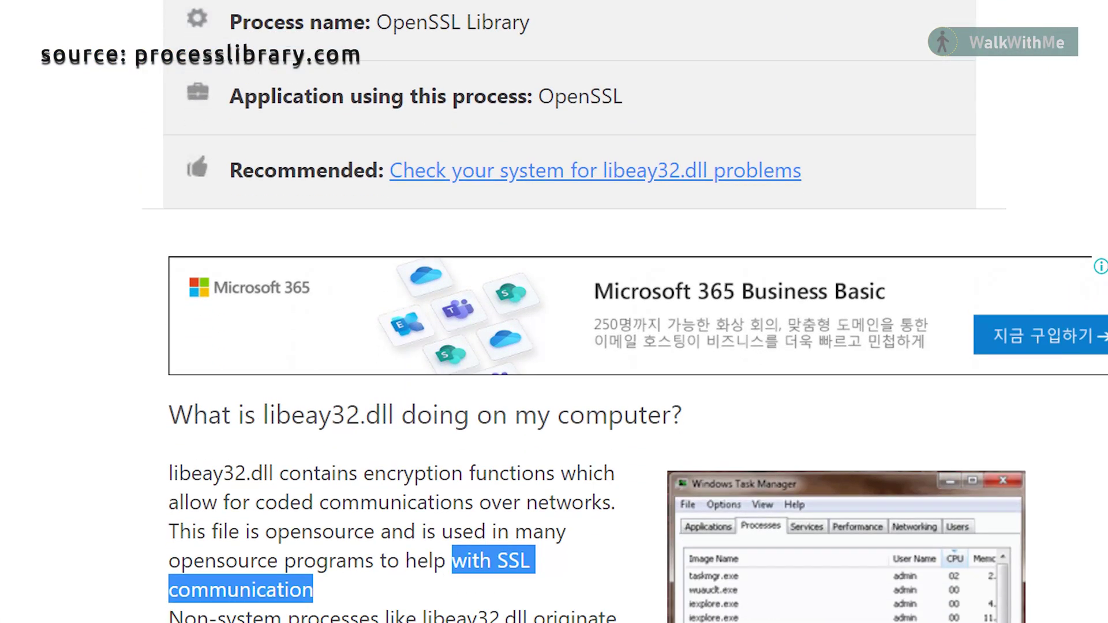
# Scroll the libeay32.dll page down to its SSL communication description
pyautogui.scroll(-1, 554, 311)
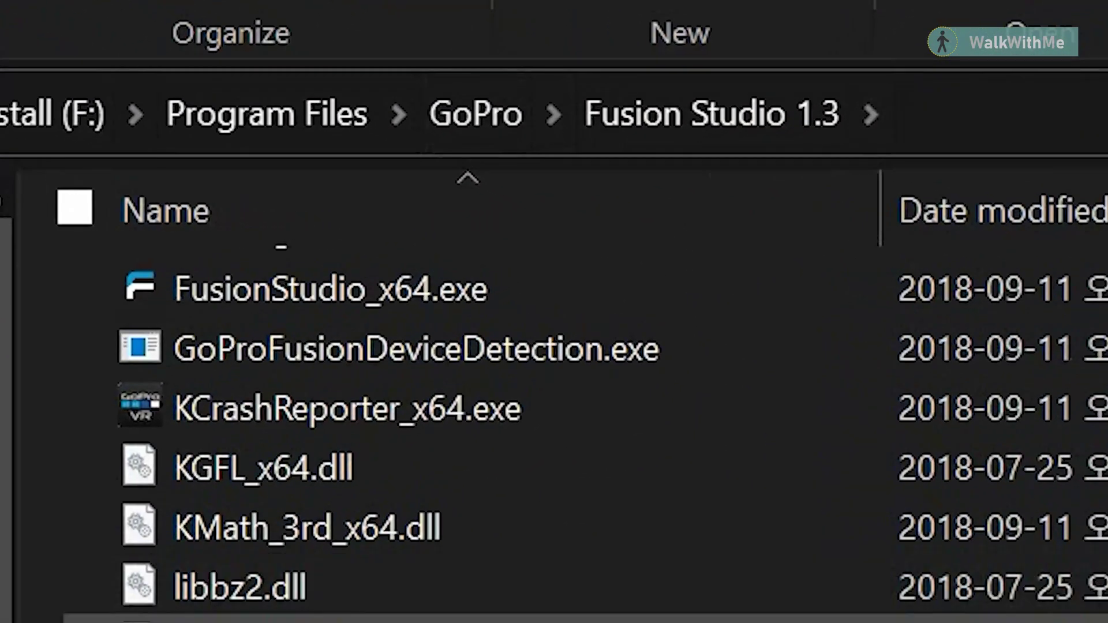
# Rename libeay32.dll in the Fusion Studio 1.3 folder to libeay32_.dll
pyautogui.click(284, 594)
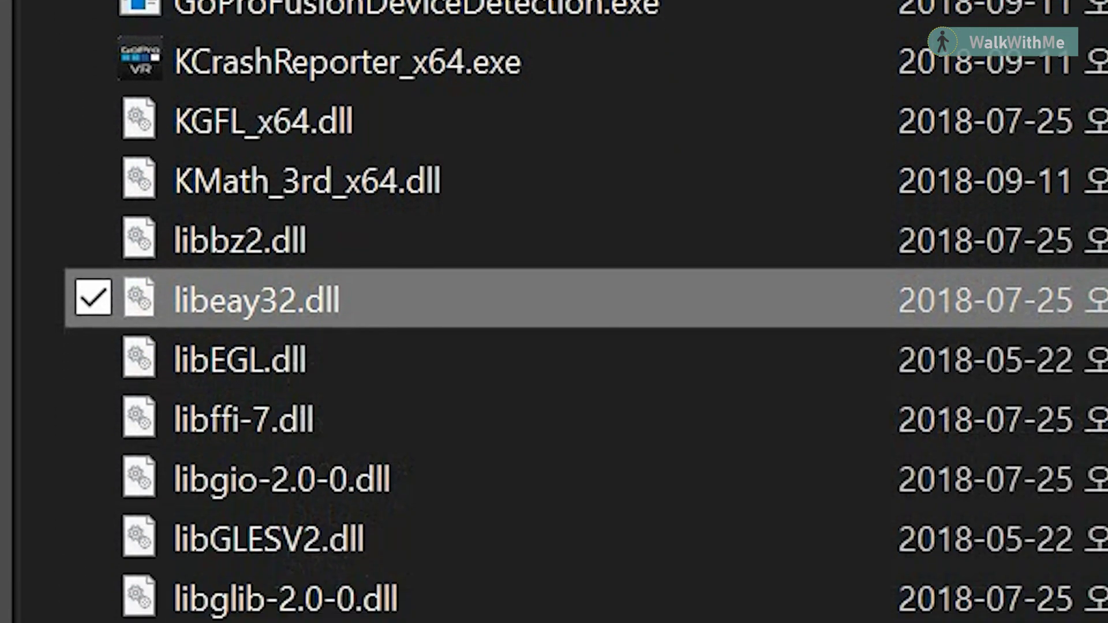
pyautogui.click(267, 303)
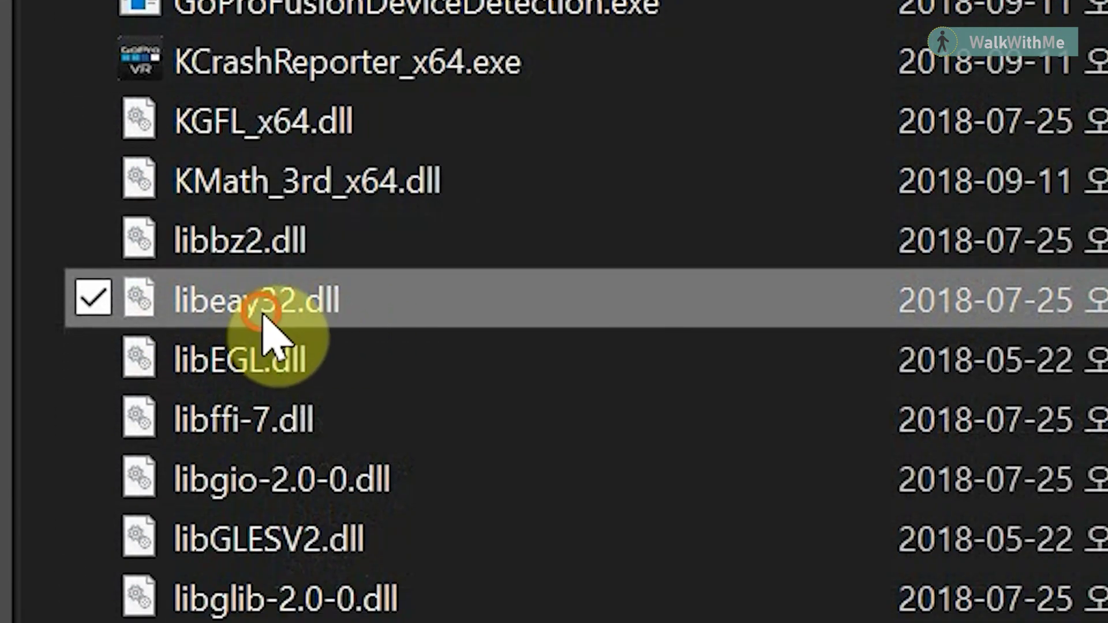
pyautogui.click(299, 298)
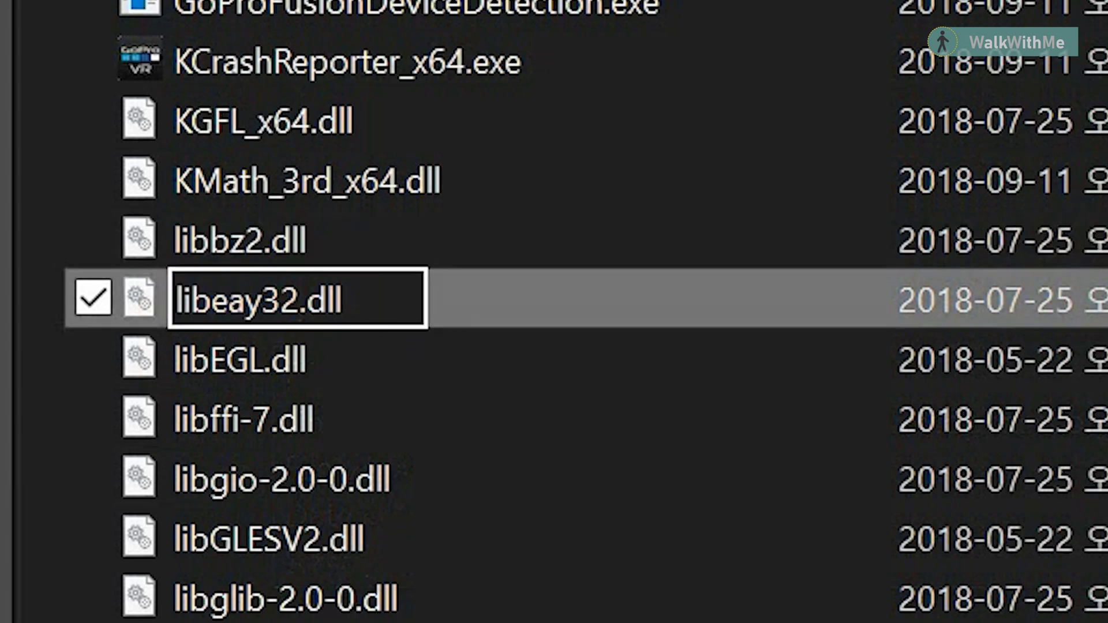
pyautogui.write('_')
pyautogui.press('Return')
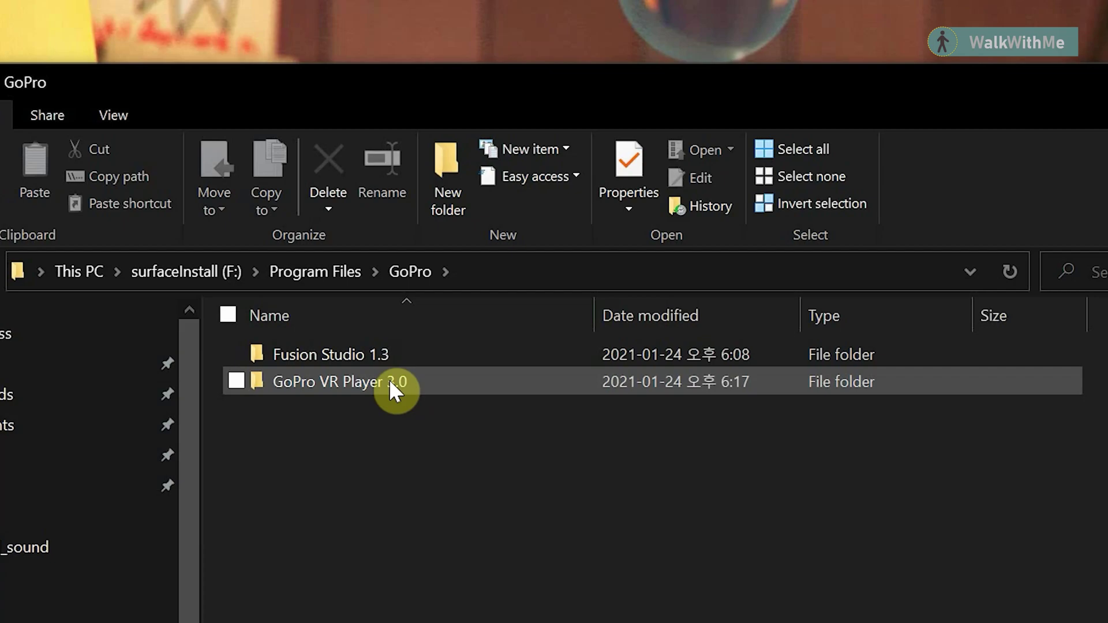
# In the GoPro VR Player 3.0 folder, select libeay32_.dll and open its name for editing
pyautogui.doubleClick(391, 383)
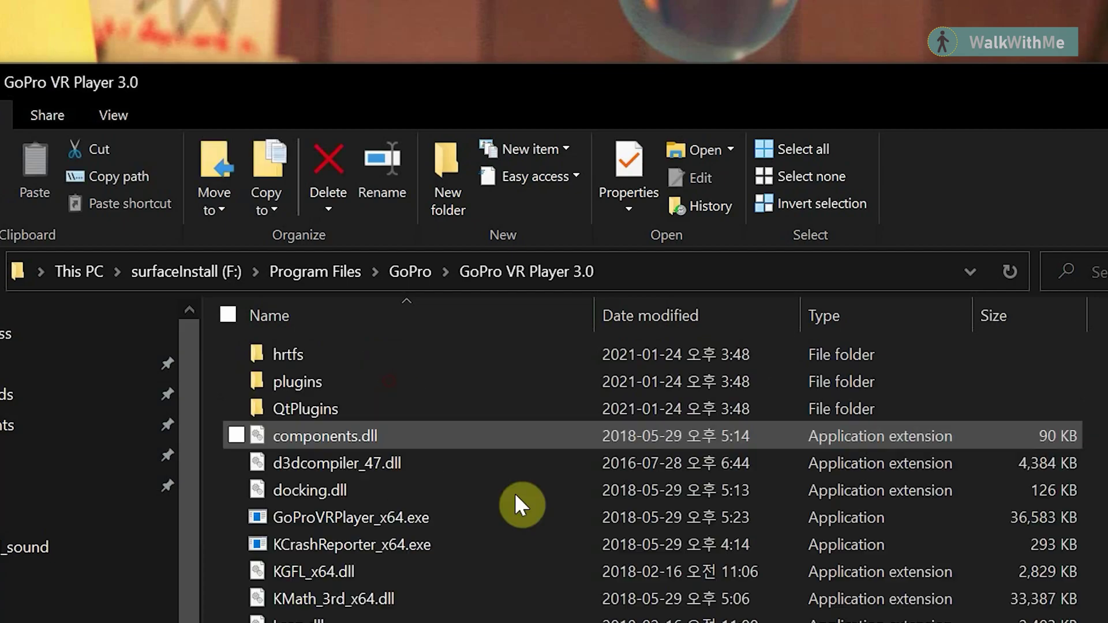
pyautogui.scroll(-2, 540, 454)
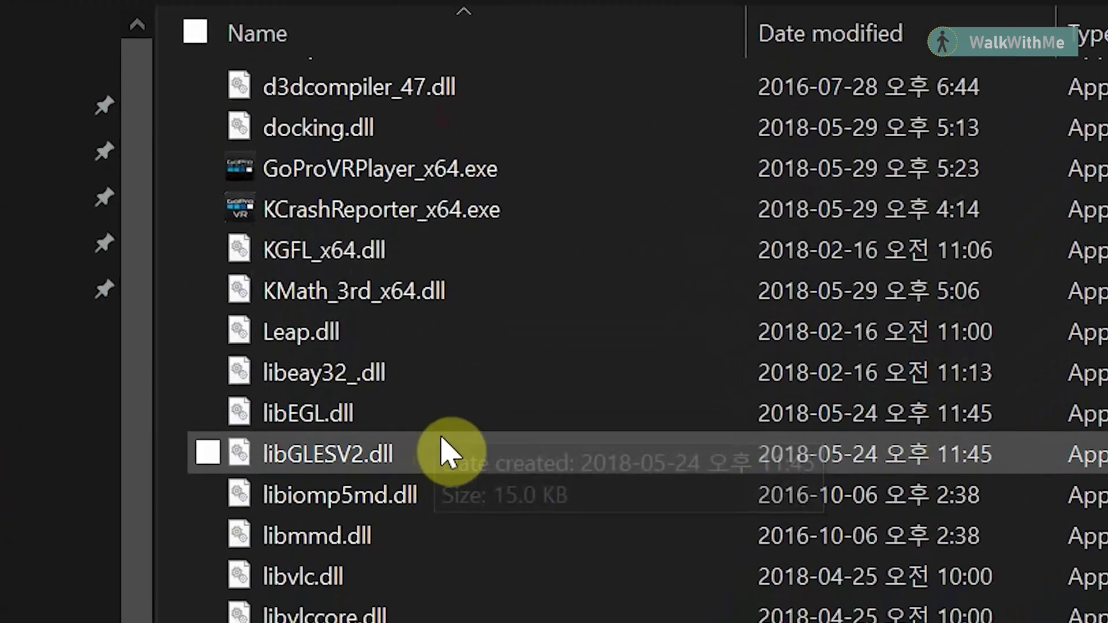
pyautogui.click(313, 536)
pyautogui.click(357, 322)
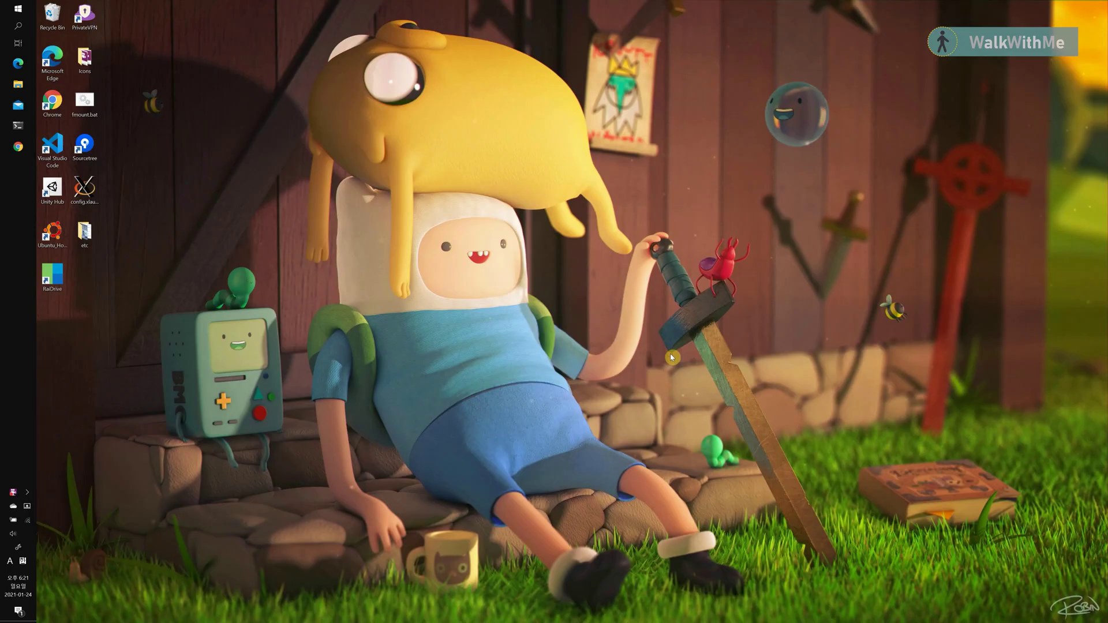
# Start Fusion Studio from a 'fu' search and dismiss the operating system update warning
pyautogui.press('super')
pyautogui.write('fu')
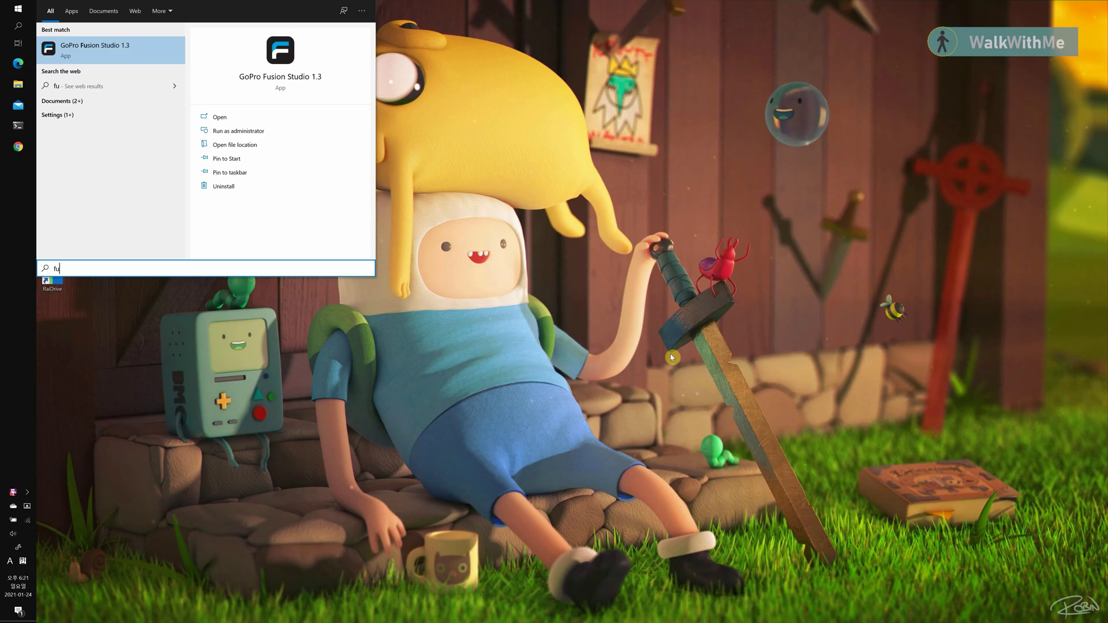
pyautogui.press('Escape')
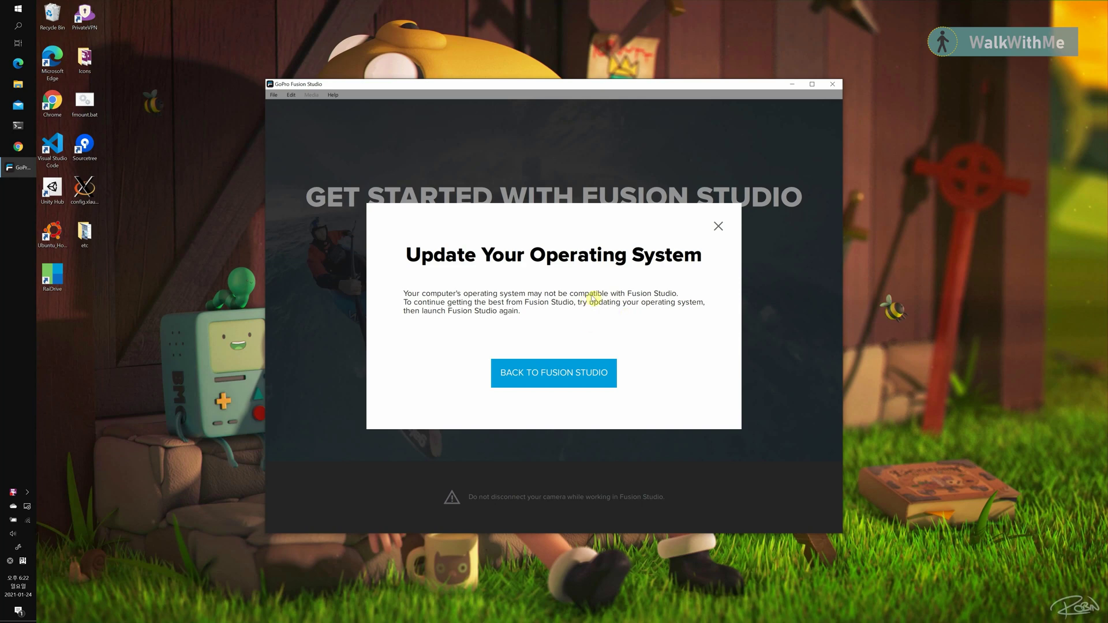
pyautogui.click(590, 372)
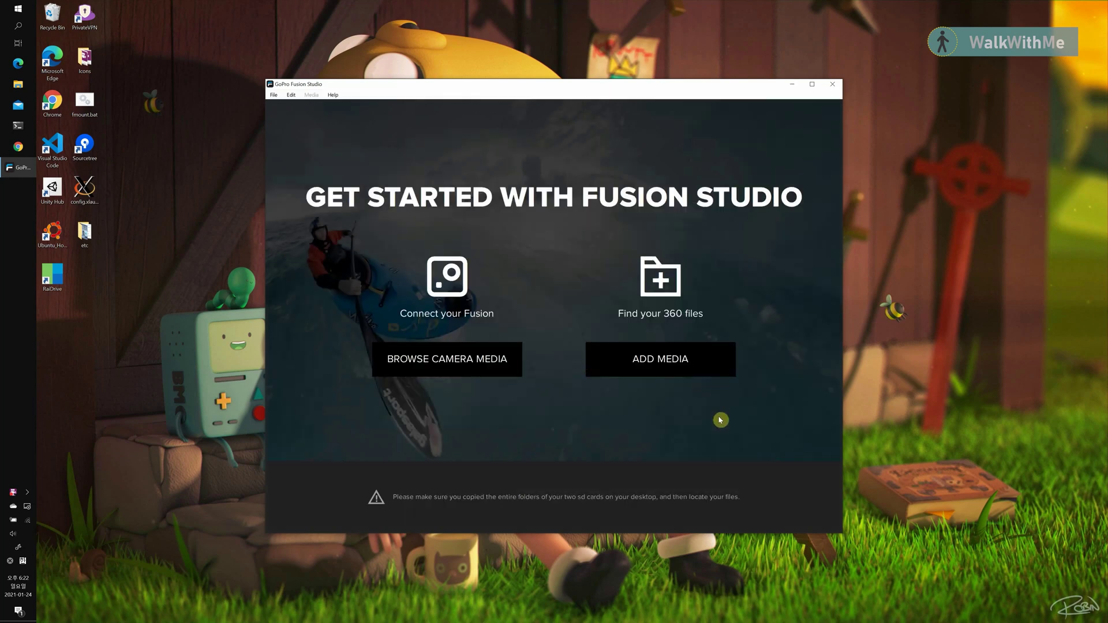
# Import 360 media from the folder on the camera's drive
pyautogui.click(665, 363)
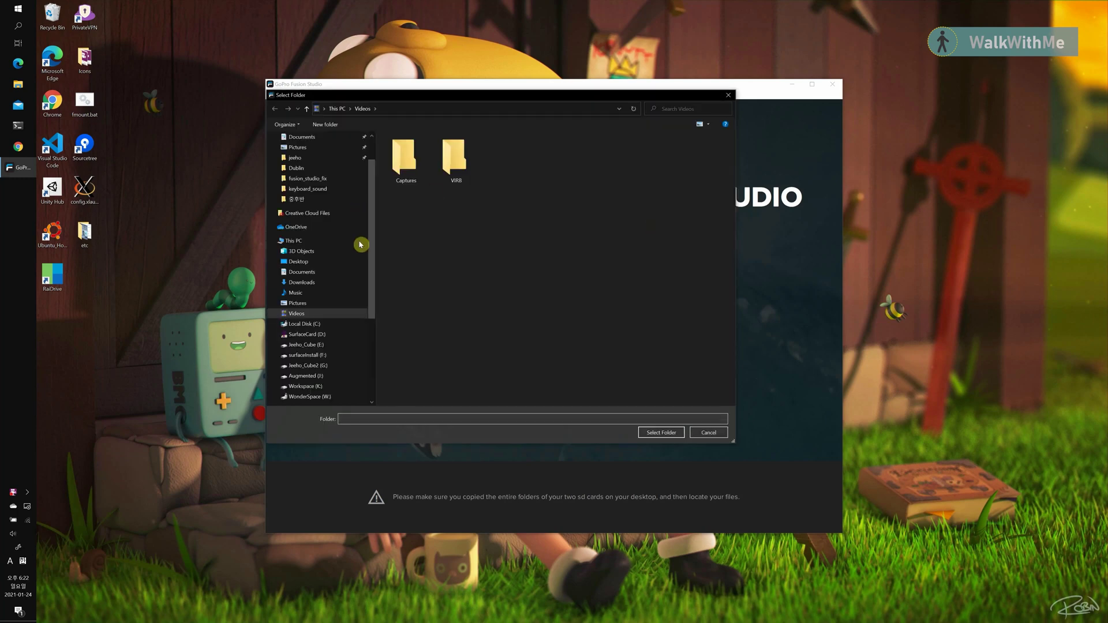
pyautogui.click(341, 355)
pyautogui.click(661, 432)
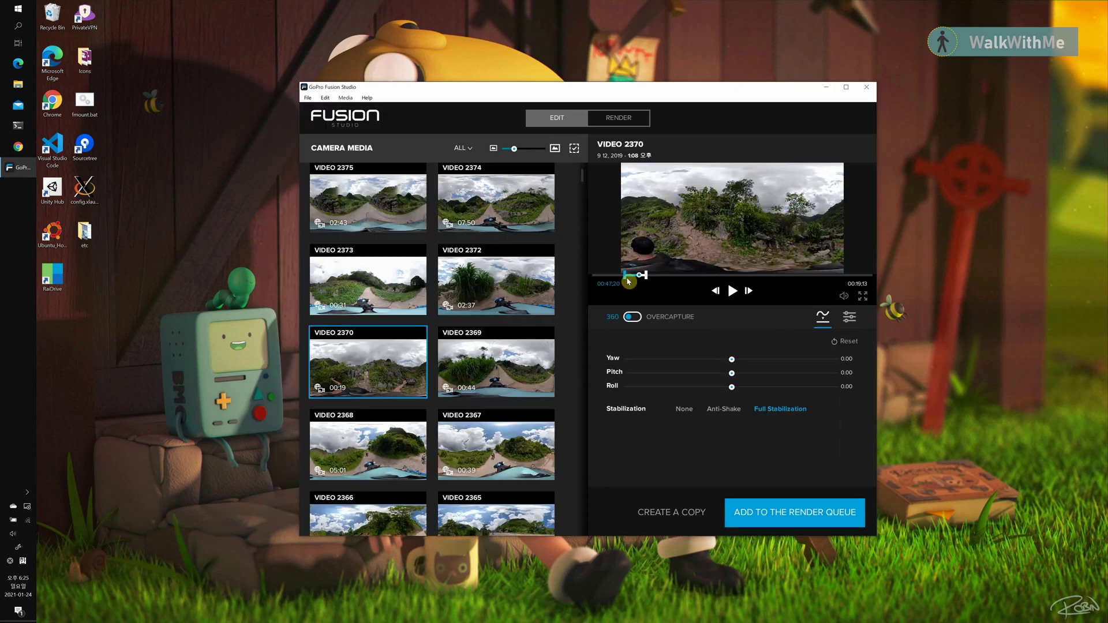
# Queue VIDEO 2370, dismiss the tips, and render it to VIDEO_2370.mov
pyautogui.click(787, 511)
pyautogui.click(588, 475)
pyautogui.click(807, 512)
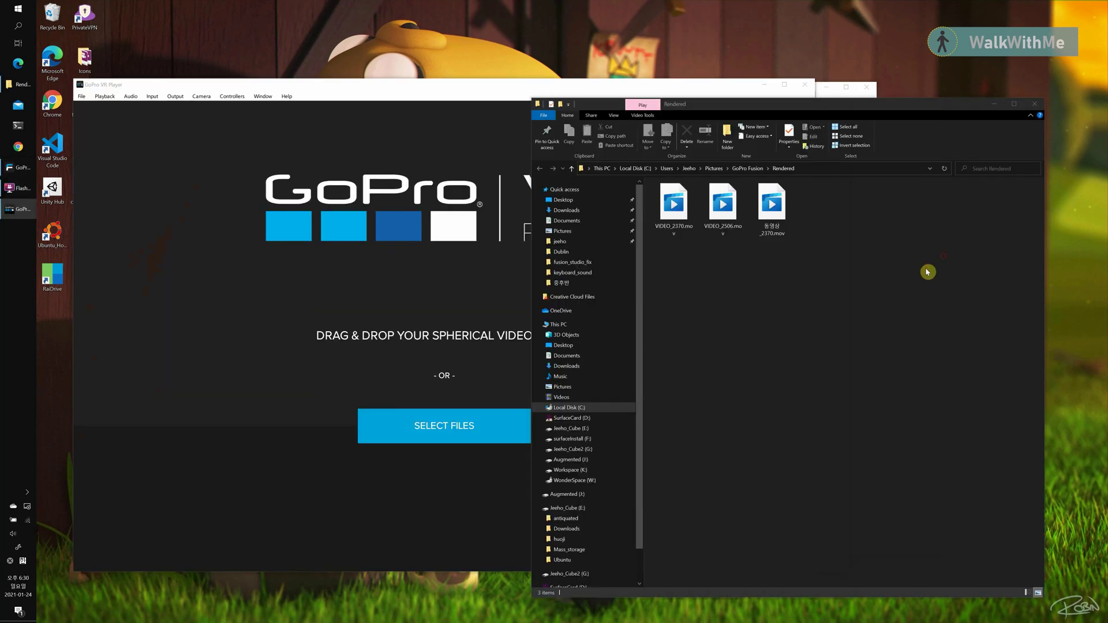
pyautogui.moveTo(675, 205); pyautogui.dragTo(481, 322)
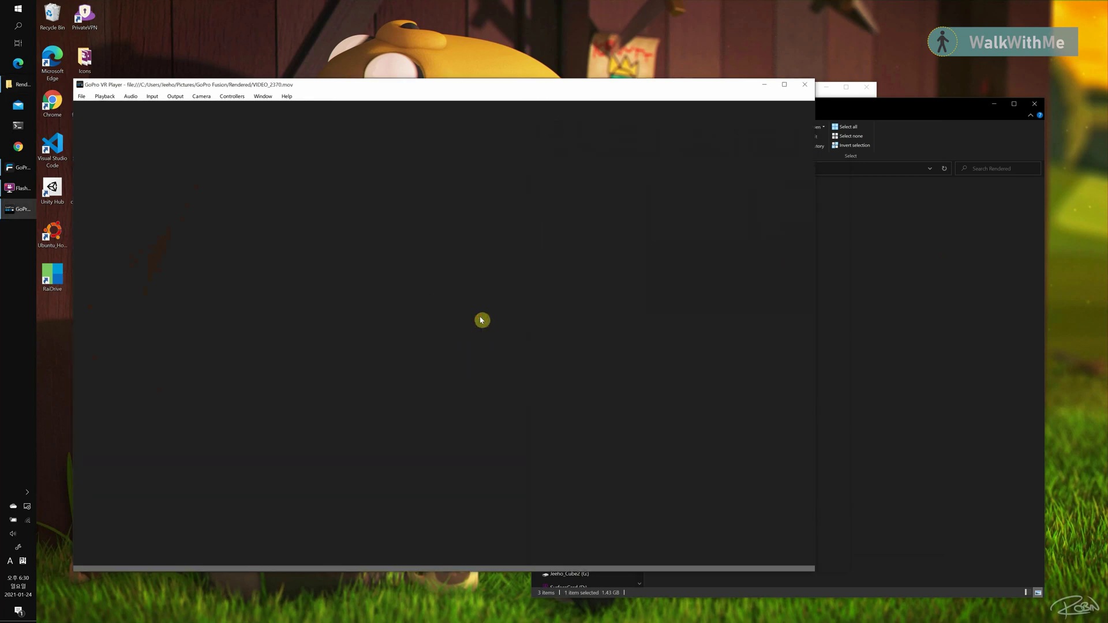
# Load VIDEO_2370.mov into the player, zoom, pause at 00:13, and pan to a sky-centred fisheye view
pyautogui.moveTo(592, 87); pyautogui.dragTo(714, 92)
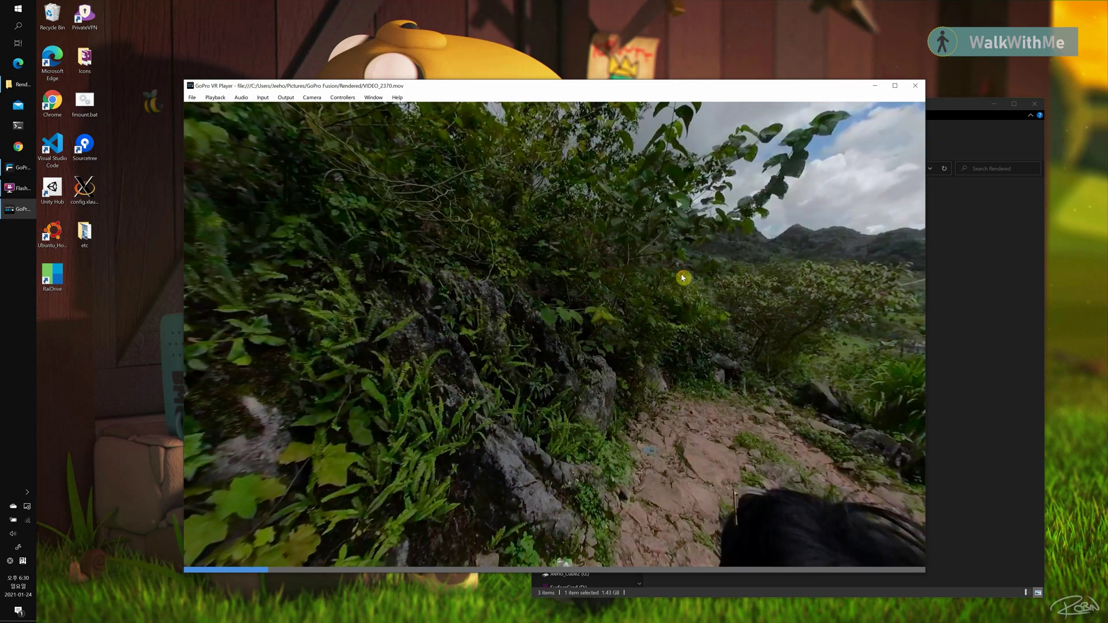
pyautogui.scroll(-5, 681, 301)
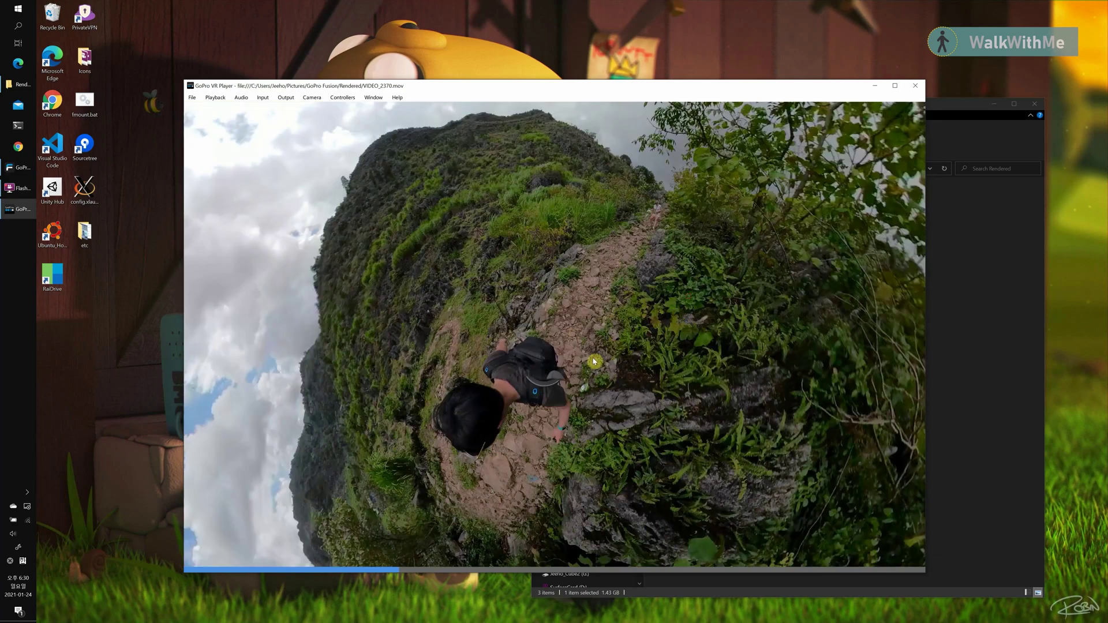
pyautogui.scroll(5, 734, 314)
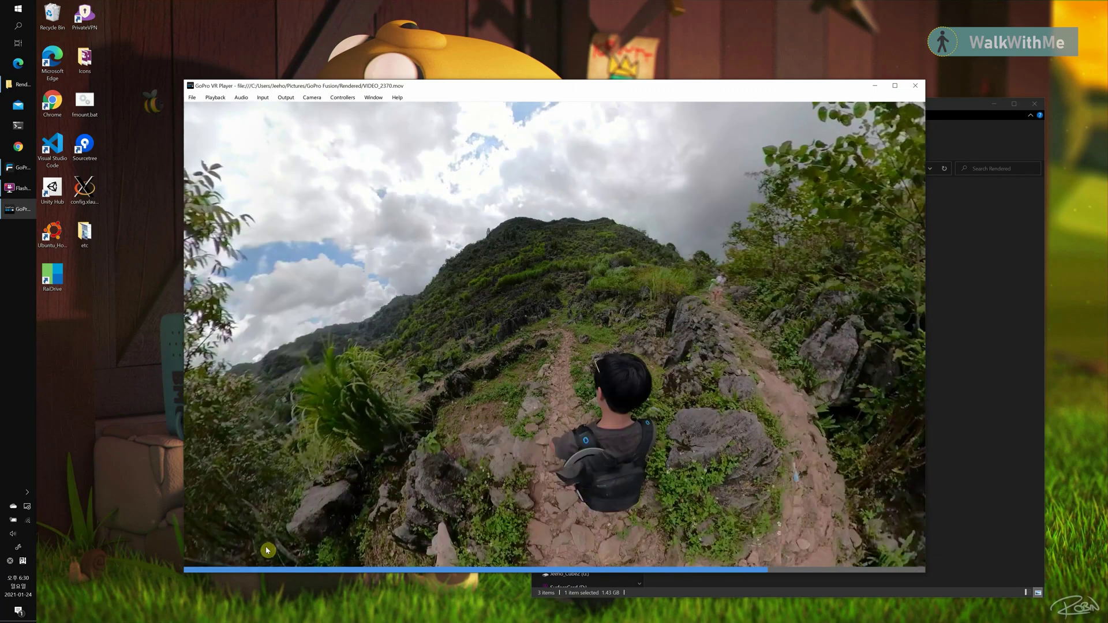
pyautogui.click(208, 555)
pyautogui.moveTo(741, 332); pyautogui.dragTo(606, 310)
pyautogui.scroll(-5, 598, 308)
pyautogui.moveTo(696, 317); pyautogui.dragTo(598, 320)
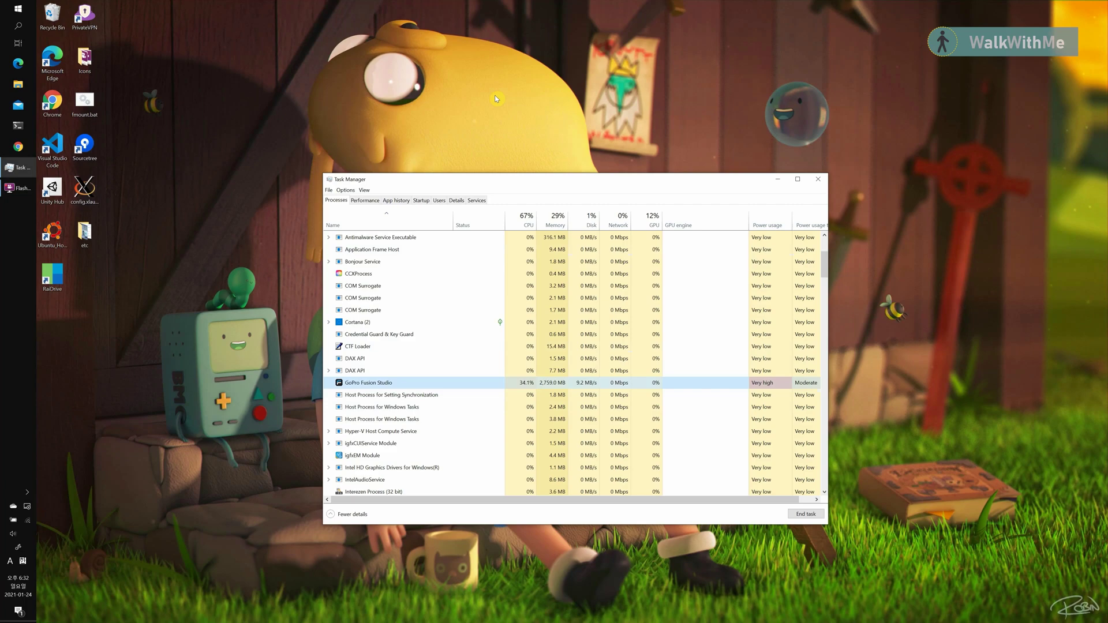
# Dismiss the crash report without sending it and end the GoPro Fusion Studio task
pyautogui.press('super')
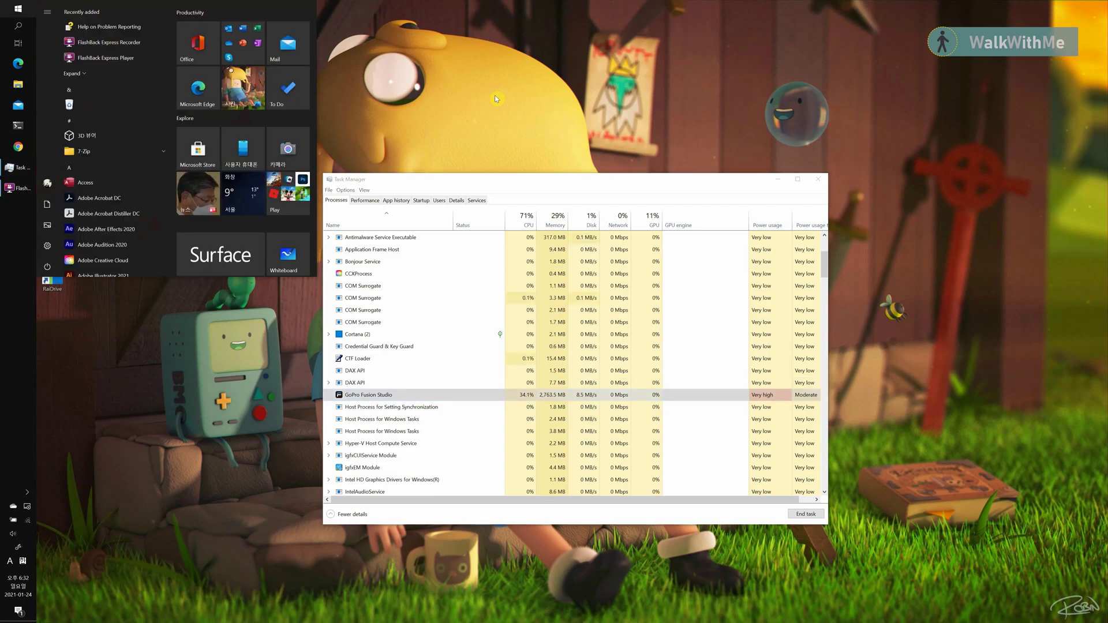
pyautogui.write('fu')
pyautogui.press('Escape')
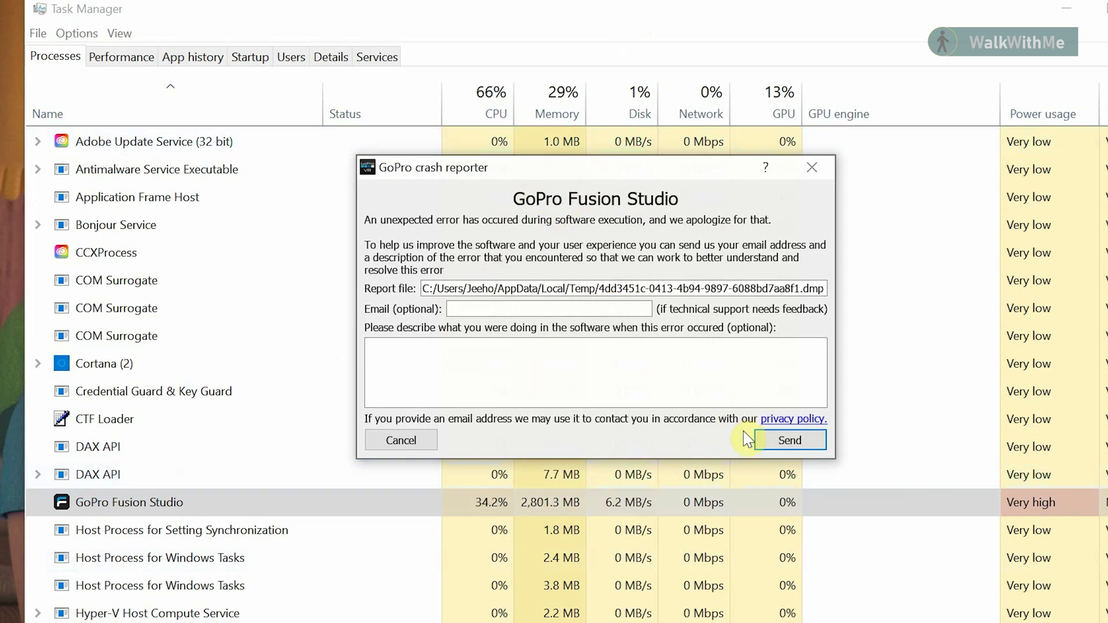
pyautogui.click(401, 440)
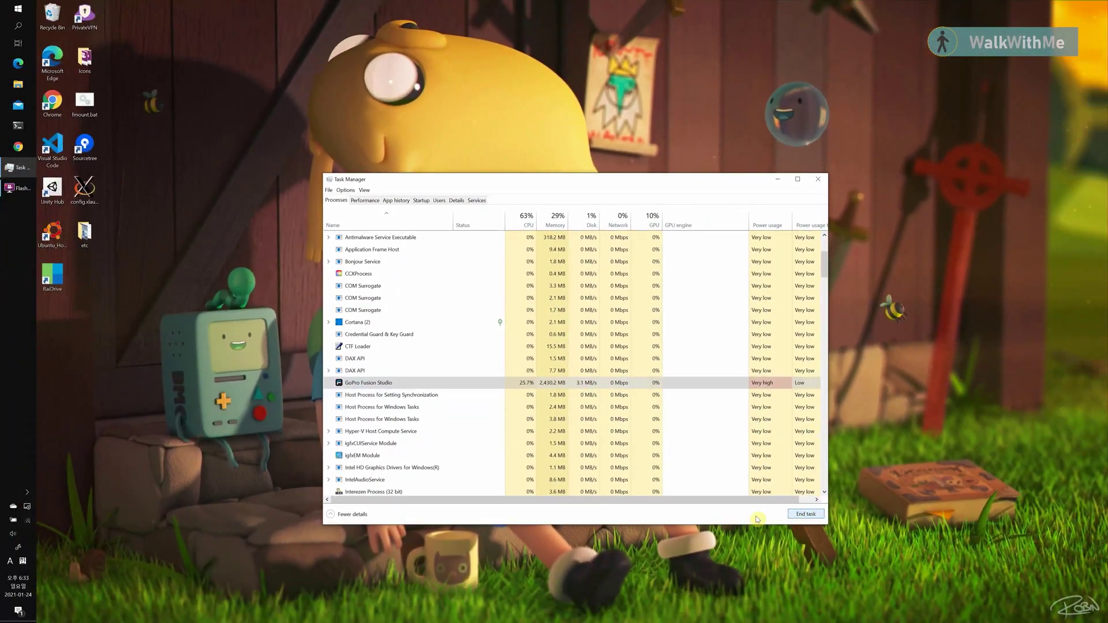
pyautogui.click(791, 516)
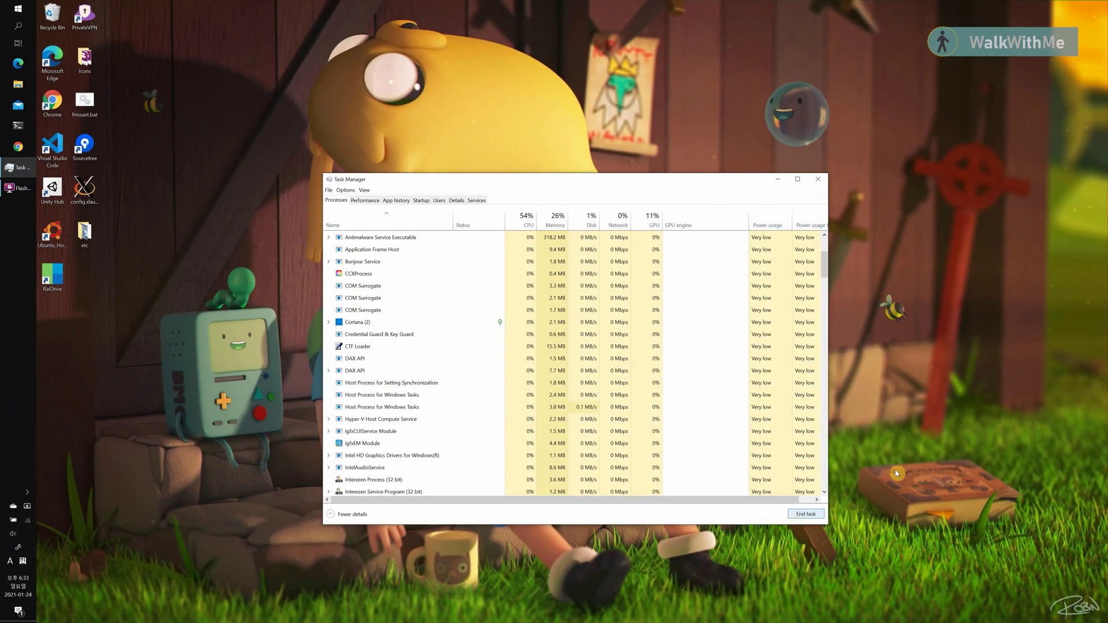
# Relaunch GoPro Fusion Studio from a 'gopro' Start search
pyautogui.press('super')
pyautogui.write('gopro')
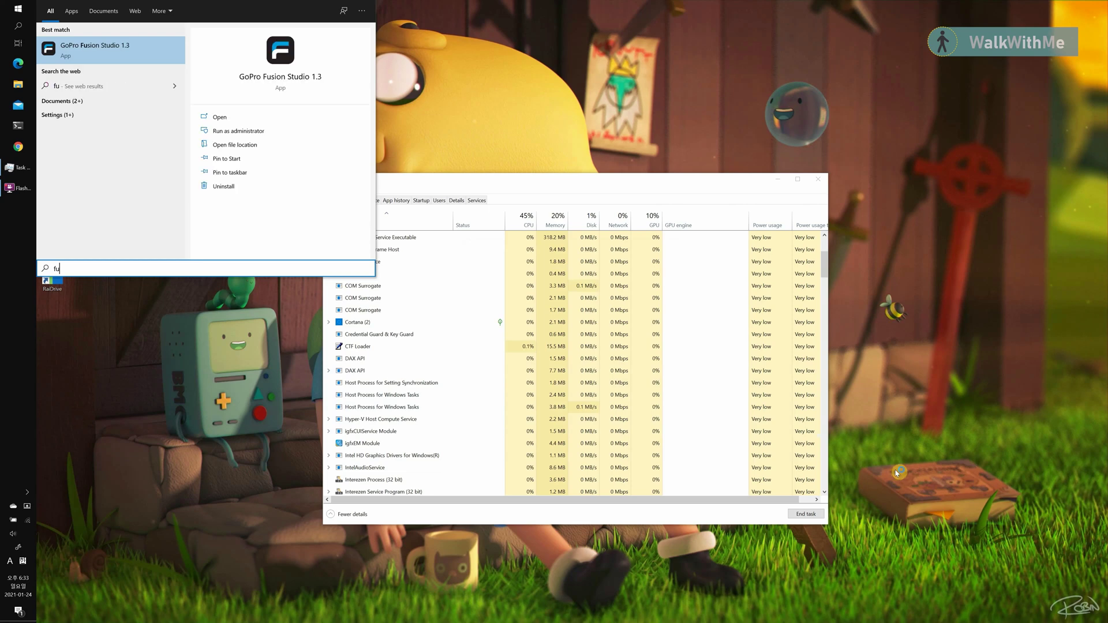
pyautogui.press('Return')
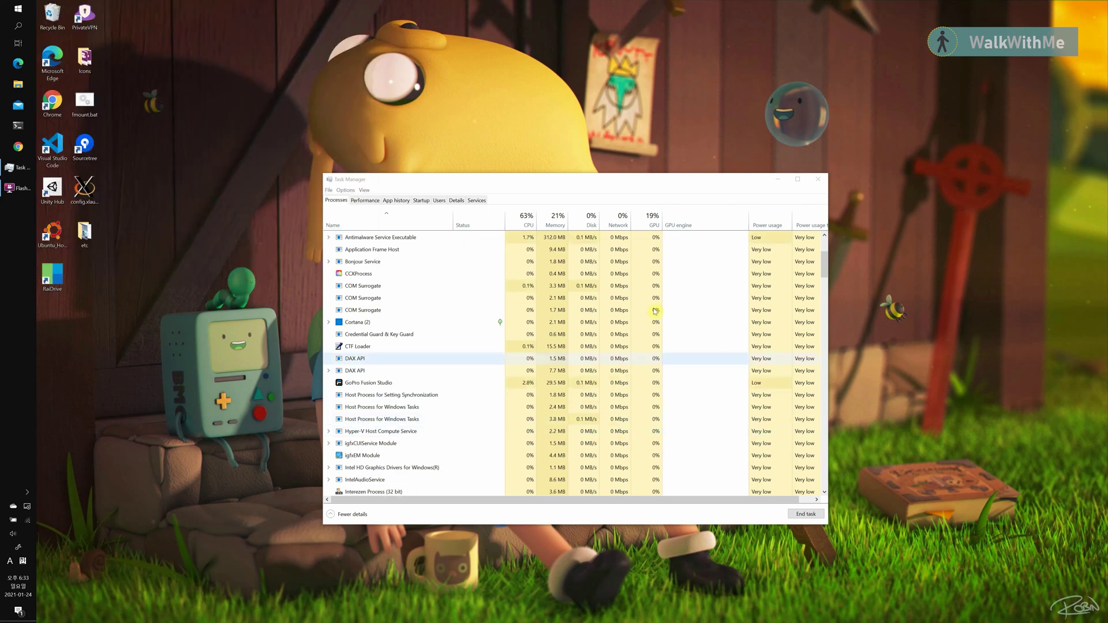